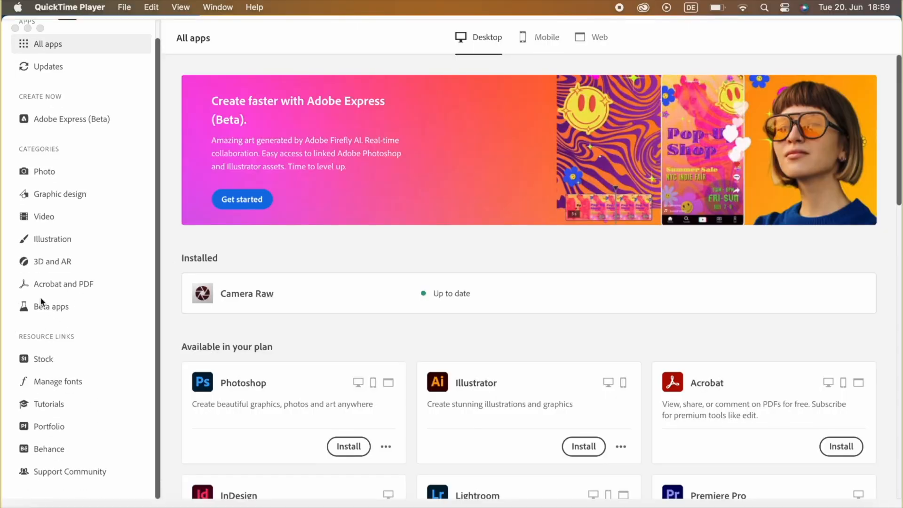
Show the beta apps category in Creative Cloud.
left_click(60, 306)
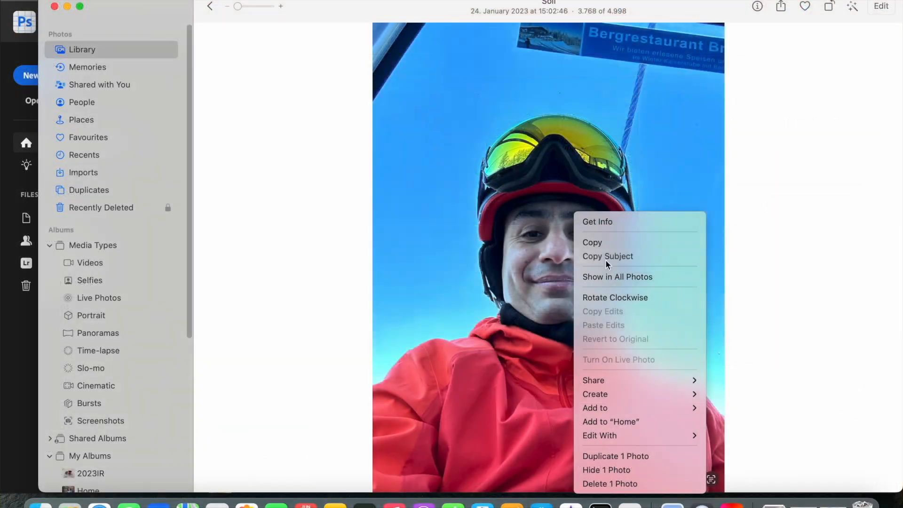
Copy the skier as a cut-out from Photos, paste it into the blank Photoshop canvas and position it at the canvas's bottom centre.
left_click(606, 261)
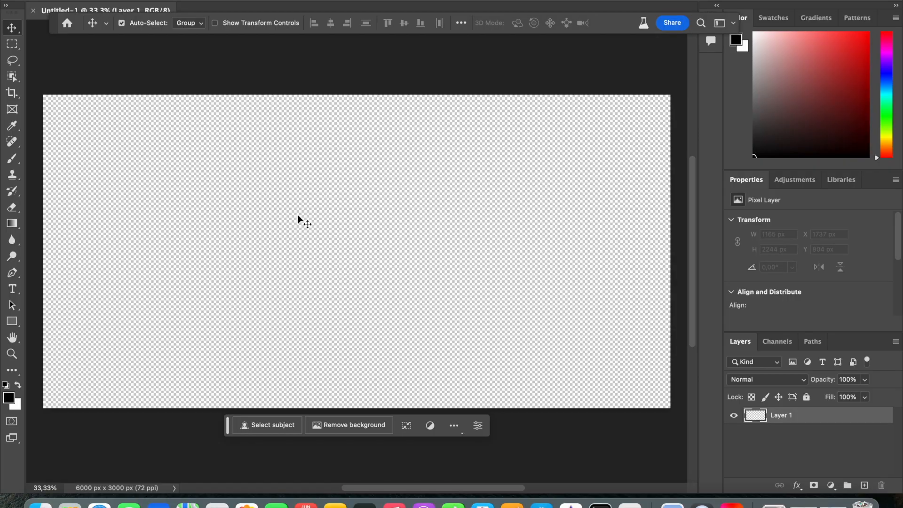
key("super+v")
left_click_drag(349, 263, 346, 288)
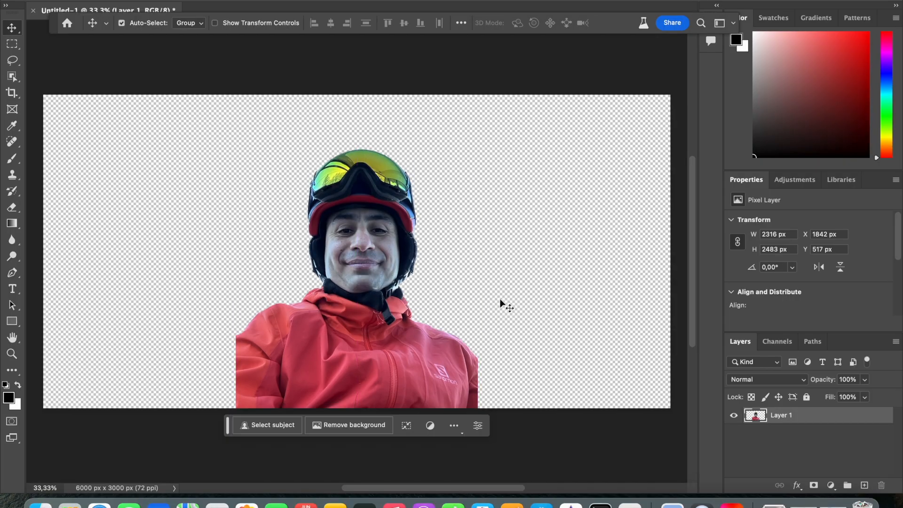
Generatively fill everything around the skier with the prompt "in front of ski resort with sky background" and browse the variations.
left_click(301, 121)
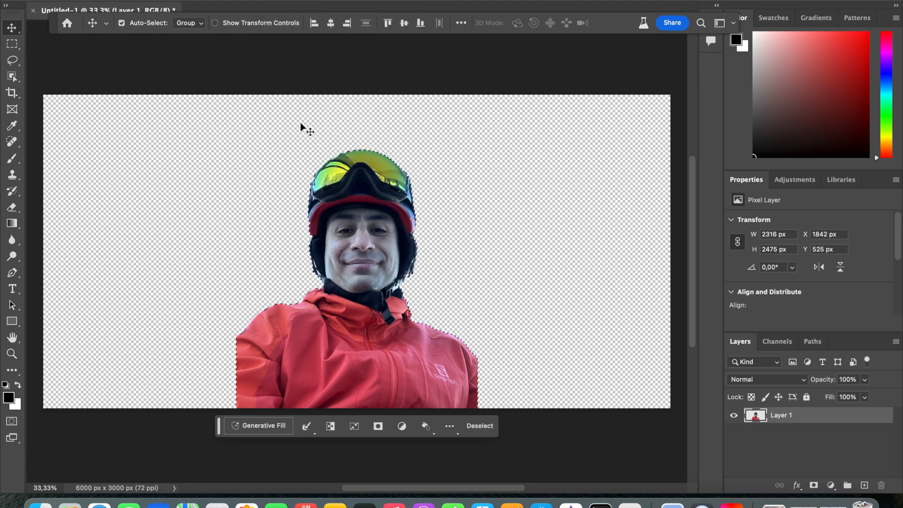
key("super+shift+i")
left_click(264, 429)
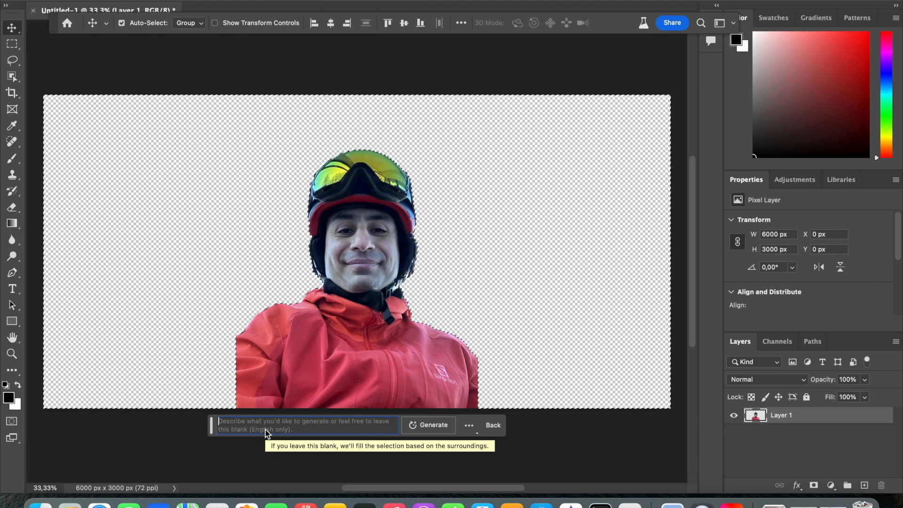
type("in front of sk")
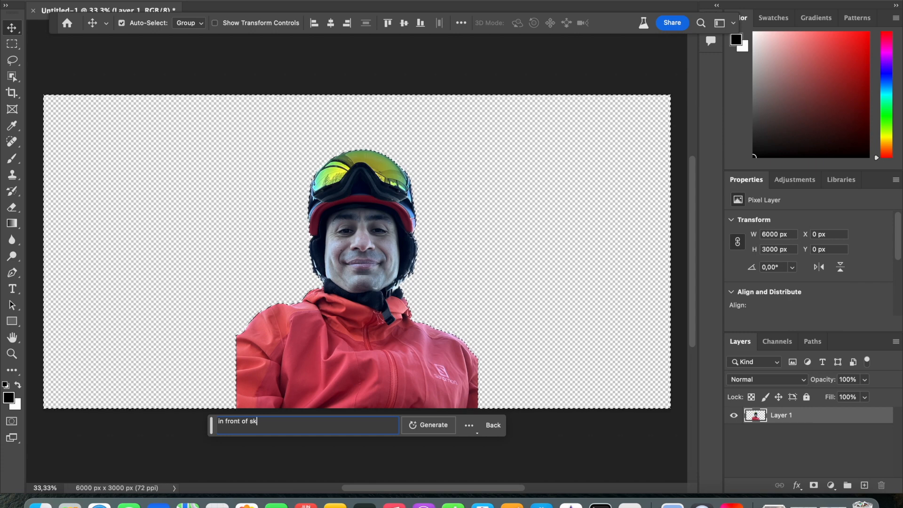
type("i resort with sky background")
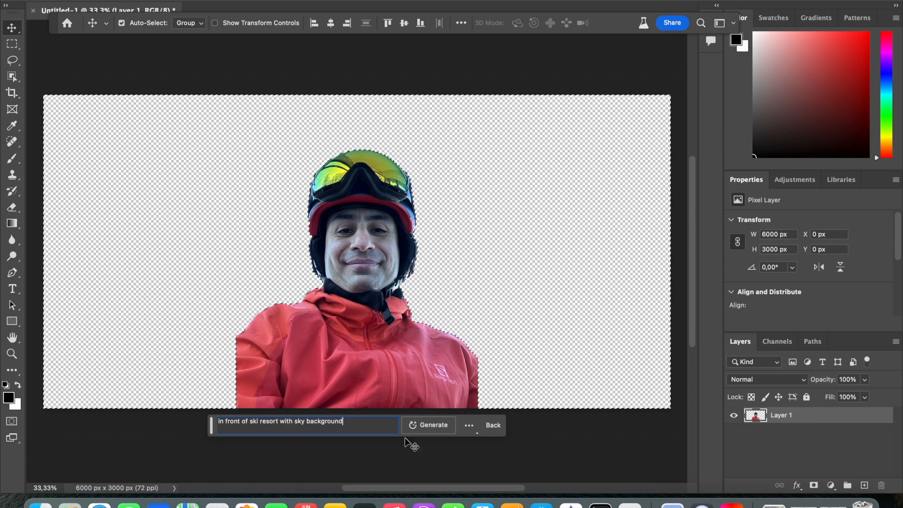
left_click(408, 430)
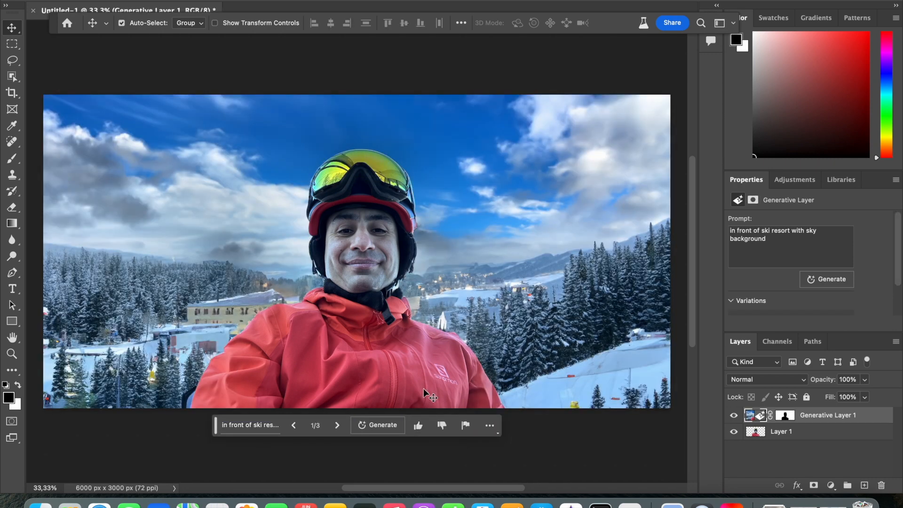
left_click(338, 428)
left_click(337, 428)
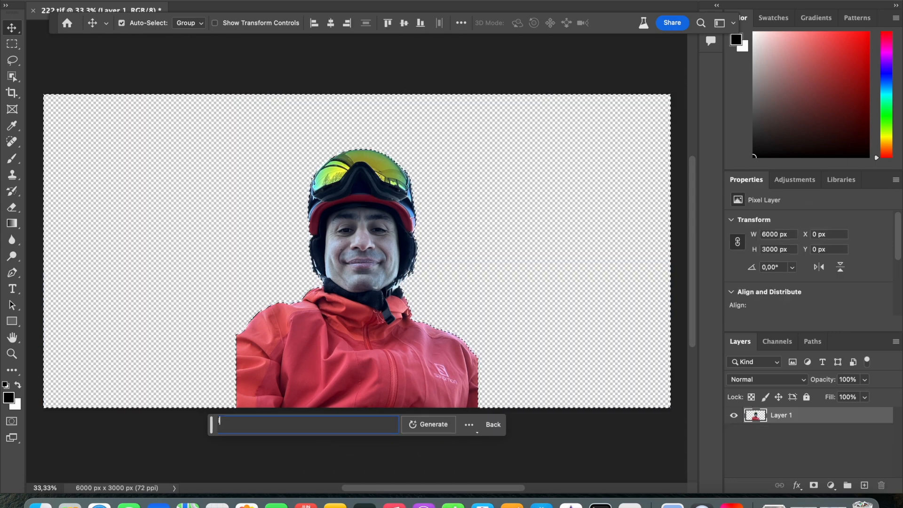
Generate a background around the skier in 222.tif with the prompt "in a restaurant with ski resort panoramic view".
type("in a resta")
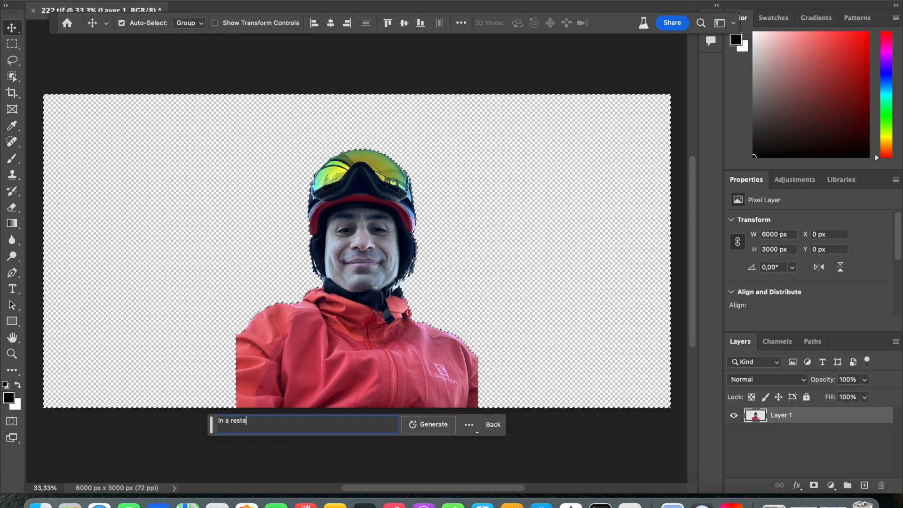
type("urant with ski resort")
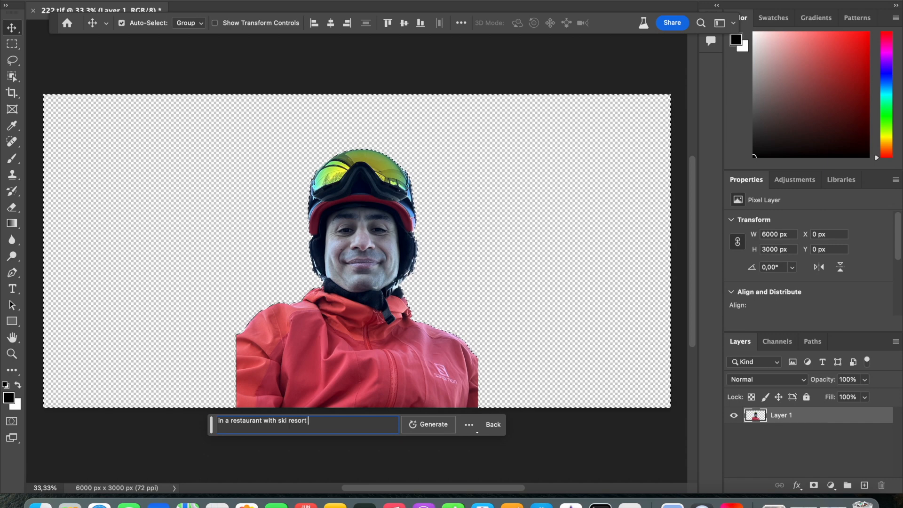
type(" panoramic view")
left_click(426, 425)
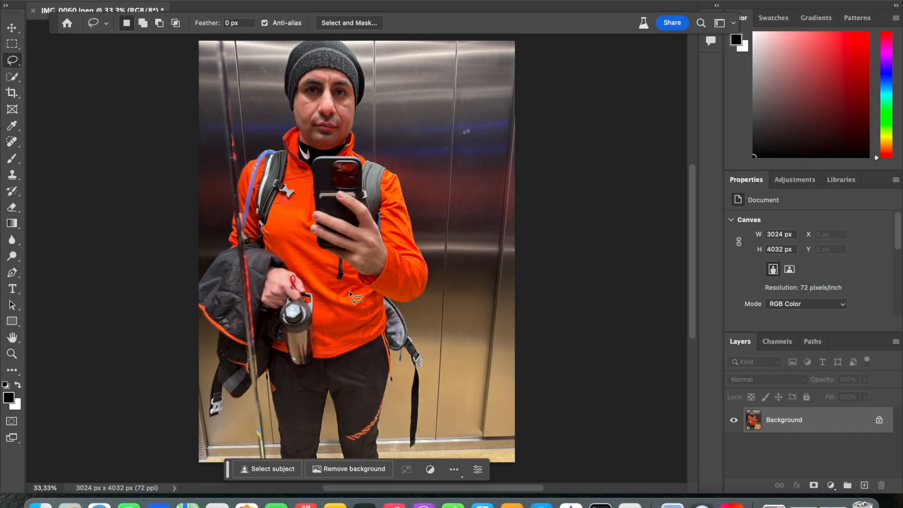
Select the person in the elevator photo and invert the selection to cover the background.
left_click(275, 1)
left_click(309, 121)
key("super+shift+i")
Replace the elevator background using Generative Fill with the prompt "in the begining of a mountain track" and browse the variations.
left_click(215, 465)
type("in the begining")
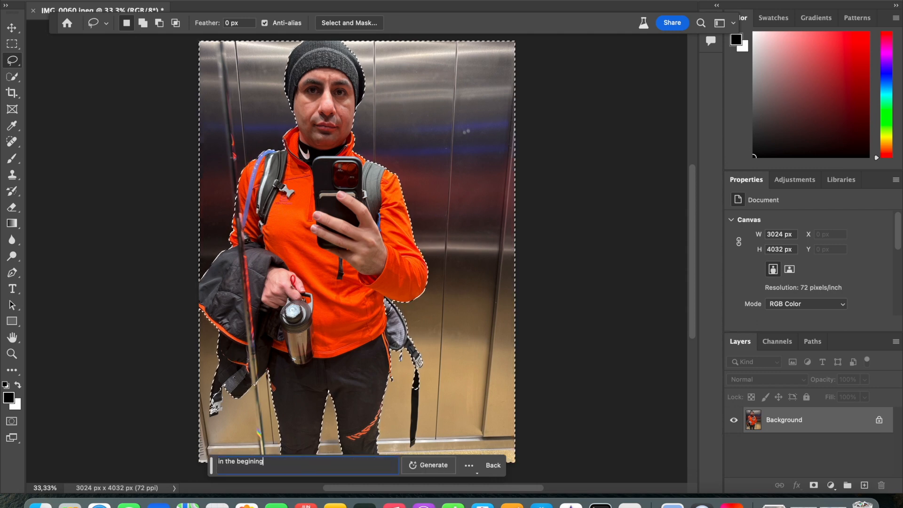
type(" of a mountain track")
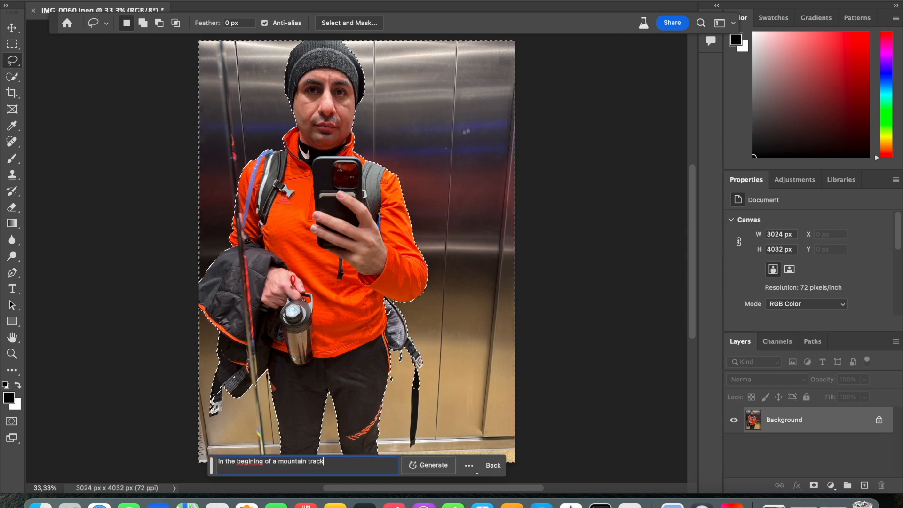
left_click(431, 464)
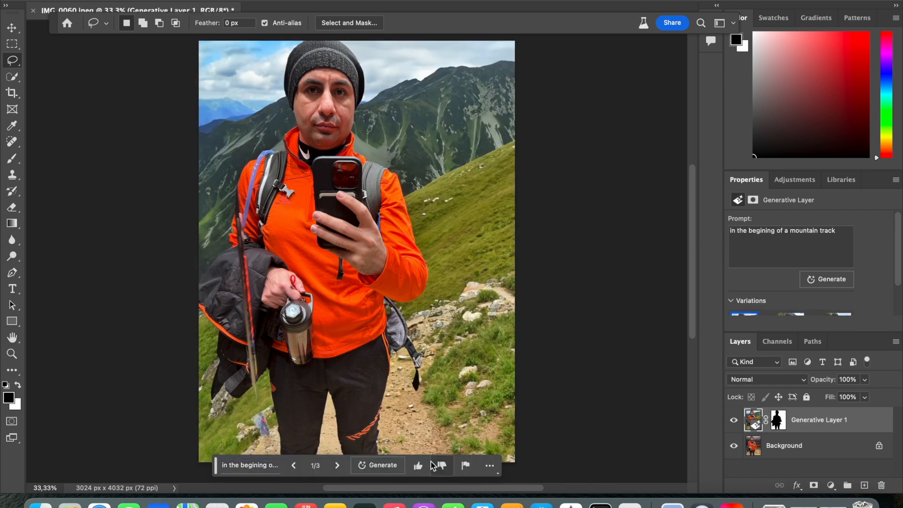
left_click(338, 465)
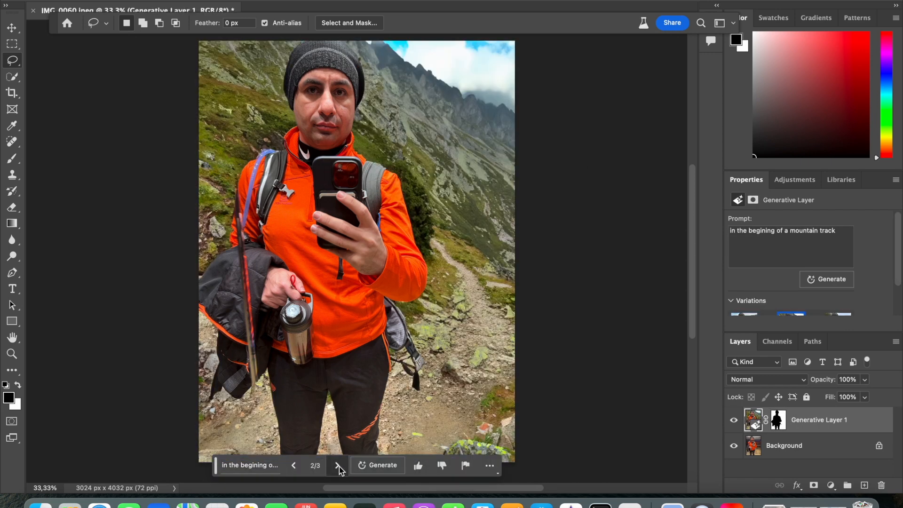
left_click(339, 466)
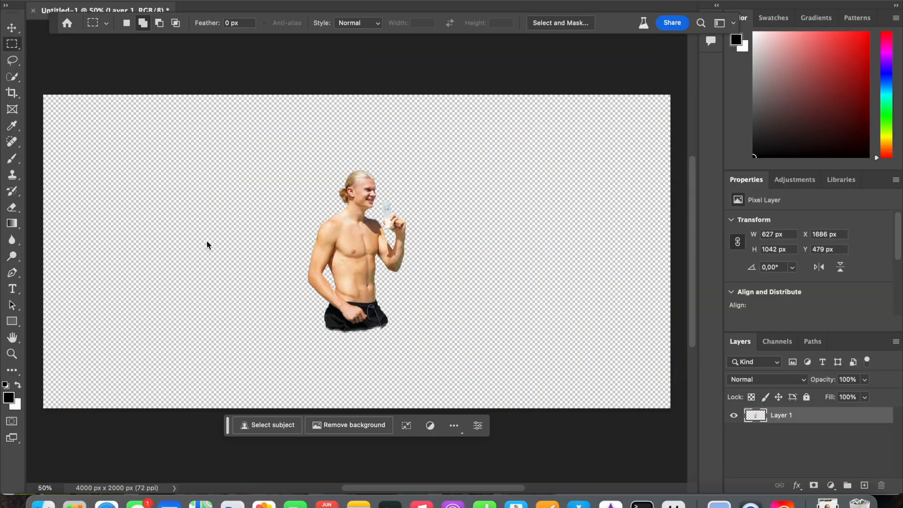
Mark a rectangular area around the man, copy the woman as a cut-out from Photos and paste her there as a new layer.
left_click_drag(276, 152, 446, 379)
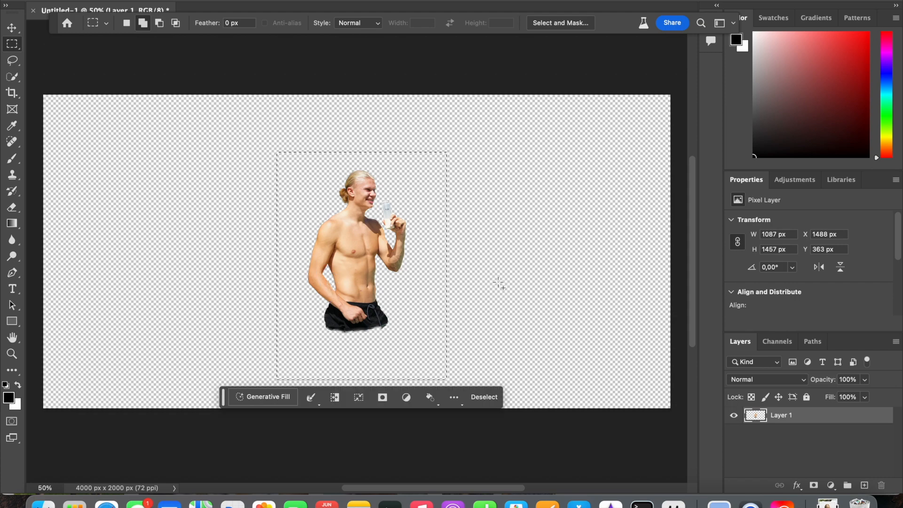
left_click(264, 505)
key("Right")
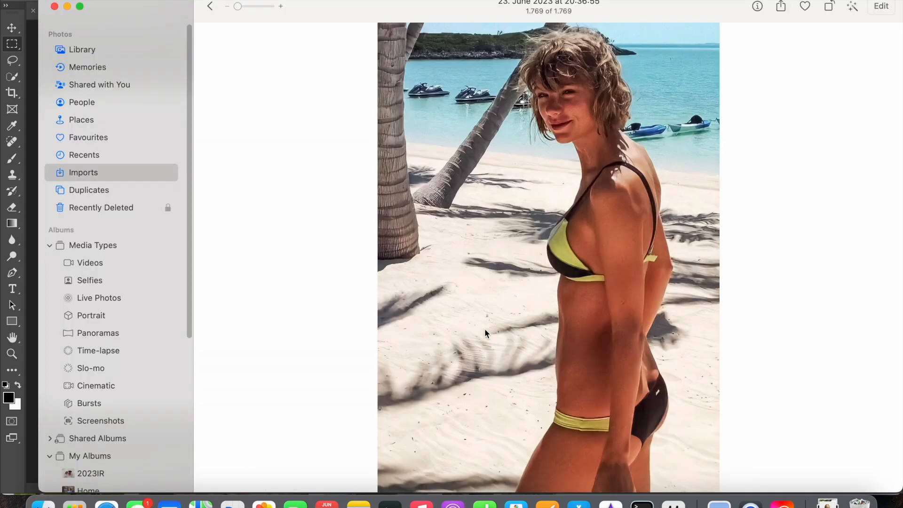
right_click(579, 206)
left_click(613, 253)
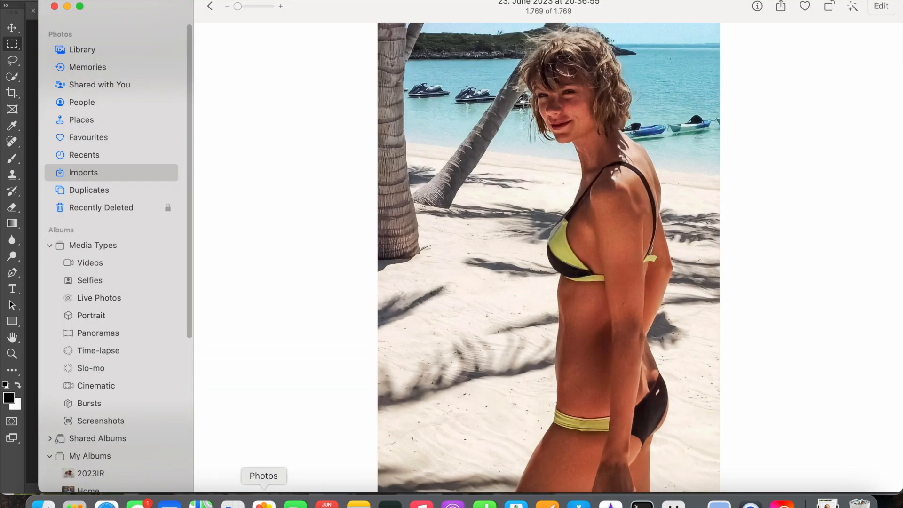
key("super+Tab")
key("super+v")
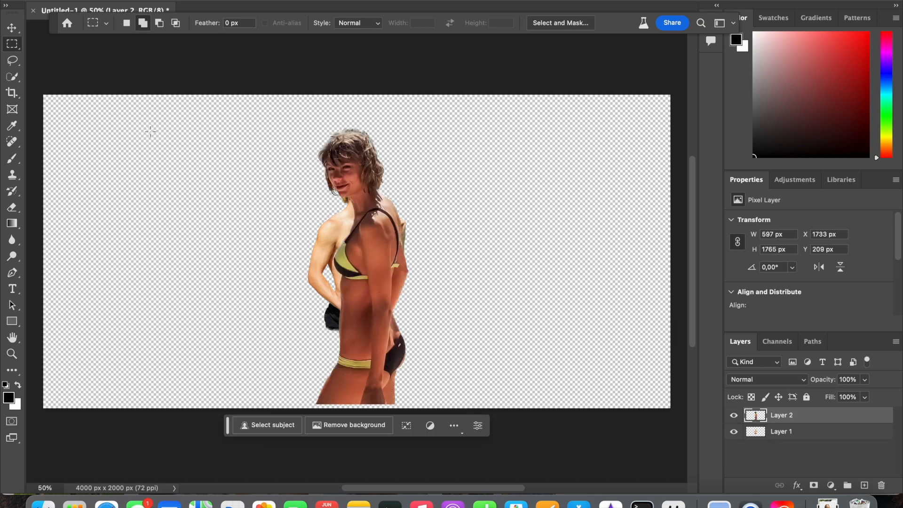
Separate the two overlapping people by moving the woman to the right and the man to the left of the canvas.
key("v")
left_click_drag(351, 250, 487, 236)
left_click_drag(352, 251, 262, 240)
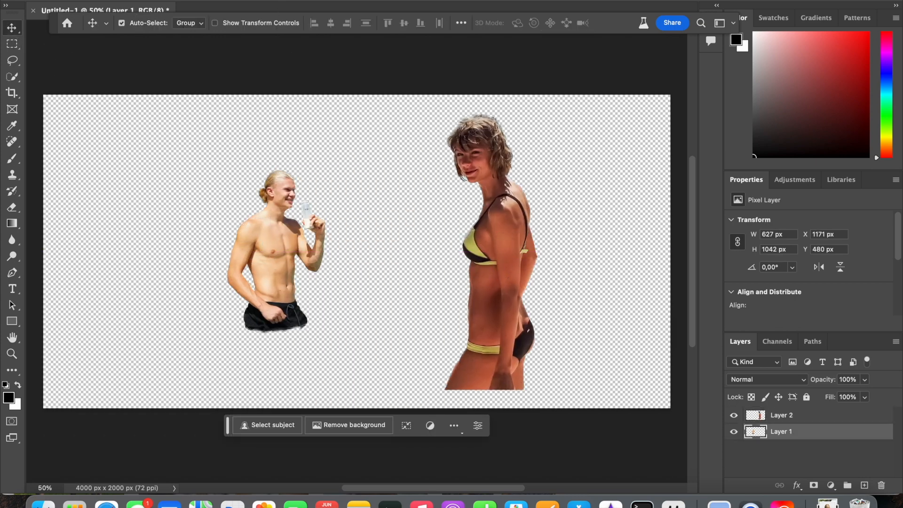
Scale the man up to about 1279 × 2126 px and position him so that he reaches the canvas's bottom edge.
left_click(143, 1)
left_click(169, 256)
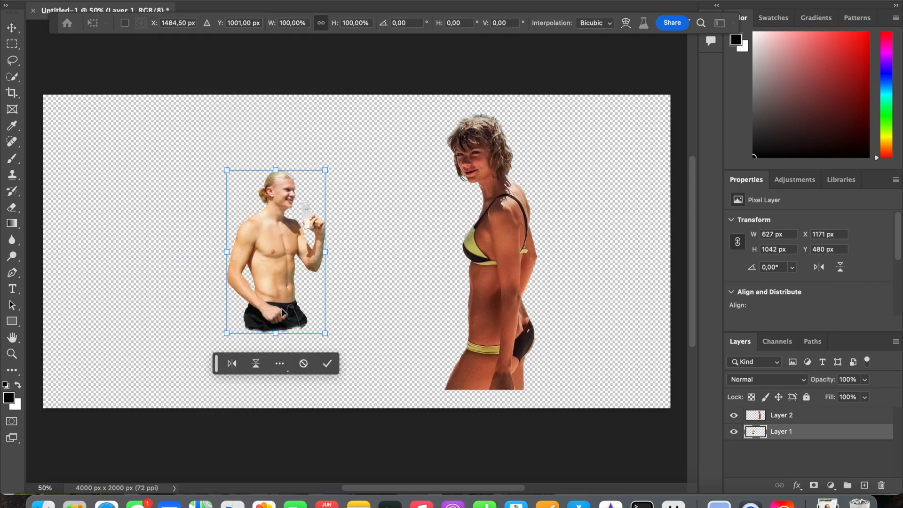
left_click_drag(326, 334, 360, 390)
left_click_drag(226, 171, 183, 98)
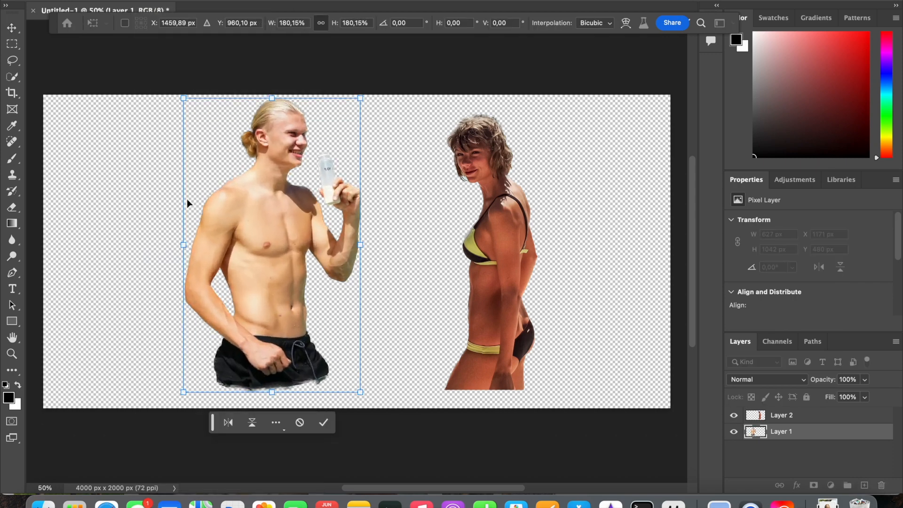
left_click_drag(361, 394, 366, 402)
left_click_drag(293, 334, 285, 361)
left_click_drag(174, 124, 162, 104)
left_click_drag(272, 258, 273, 269)
left_click_drag(361, 115, 369, 105)
key("Return")
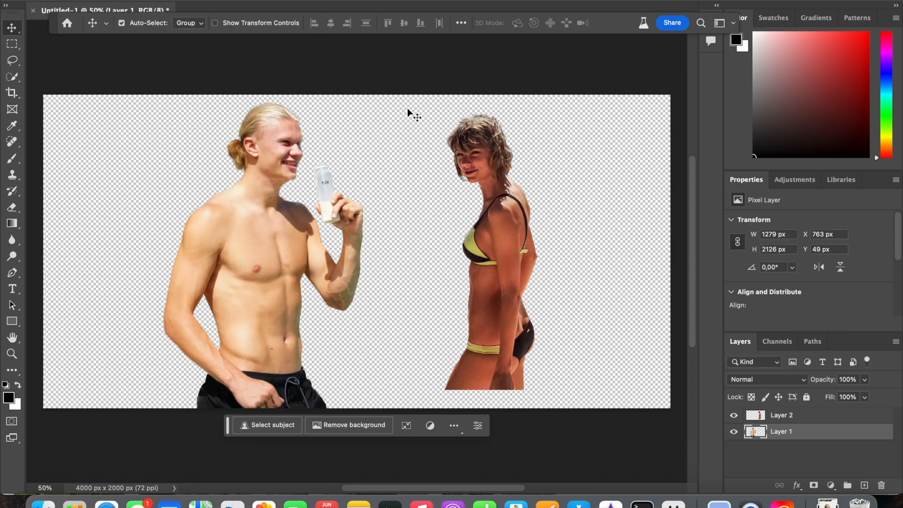
Lower the woman to the canvas's bottom edge and spread the two people apart towards opposite sides.
left_click(155, 1)
left_click(202, 258)
left_click_drag(465, 169, 463, 177)
key("Return")
left_click_drag(480, 309, 597, 314)
left_click_drag(258, 312, 177, 312)
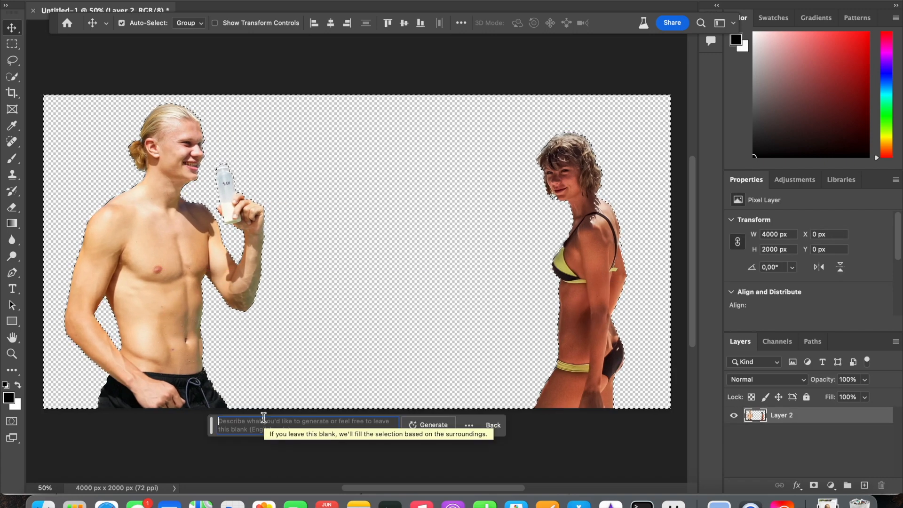
Generate a background around the two people with the prompt "sunny beach".
type("be")
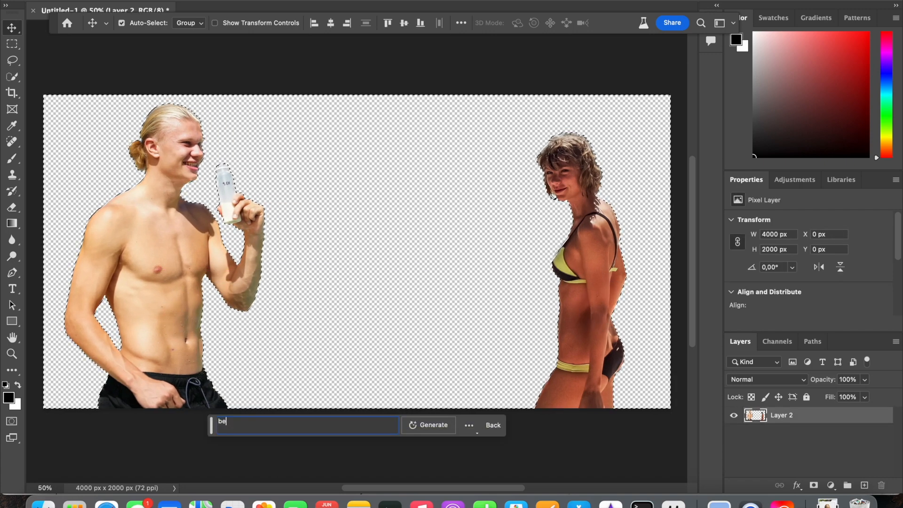
key("BackSpace")
key("BackSpace")
type("sunny beach")
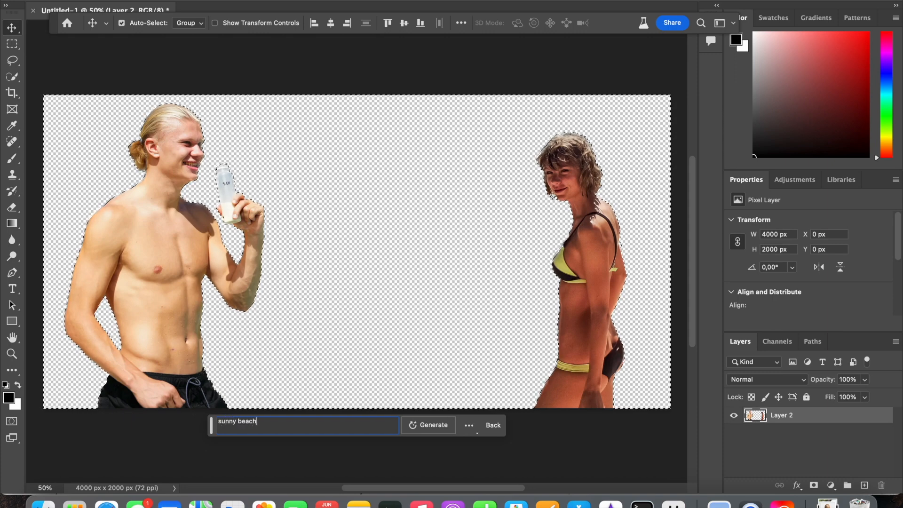
left_click(441, 429)
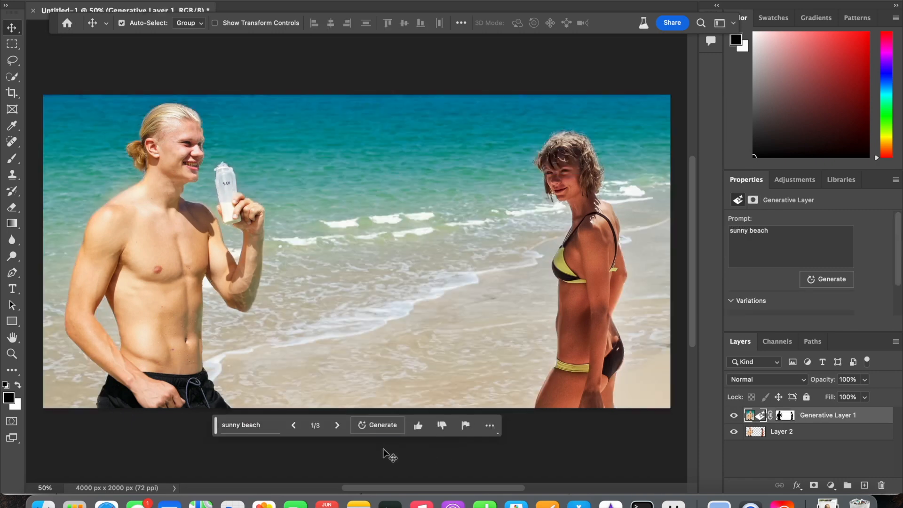
Compare the generated beach variations and return to the first one.
left_click(338, 426)
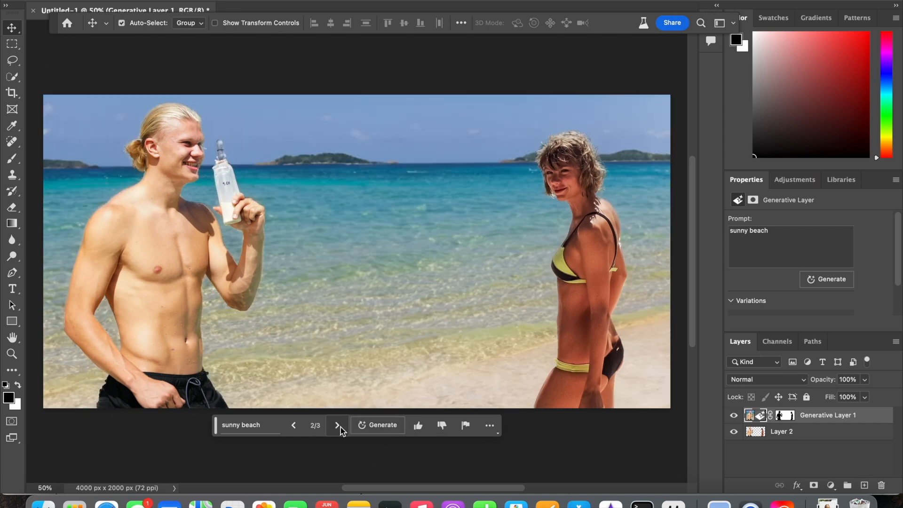
left_click(339, 426)
left_click(291, 426)
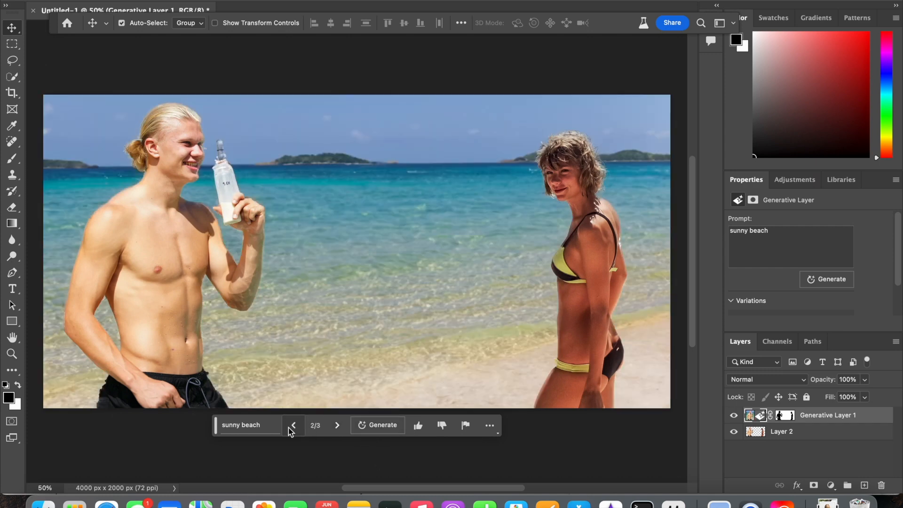
left_click(292, 426)
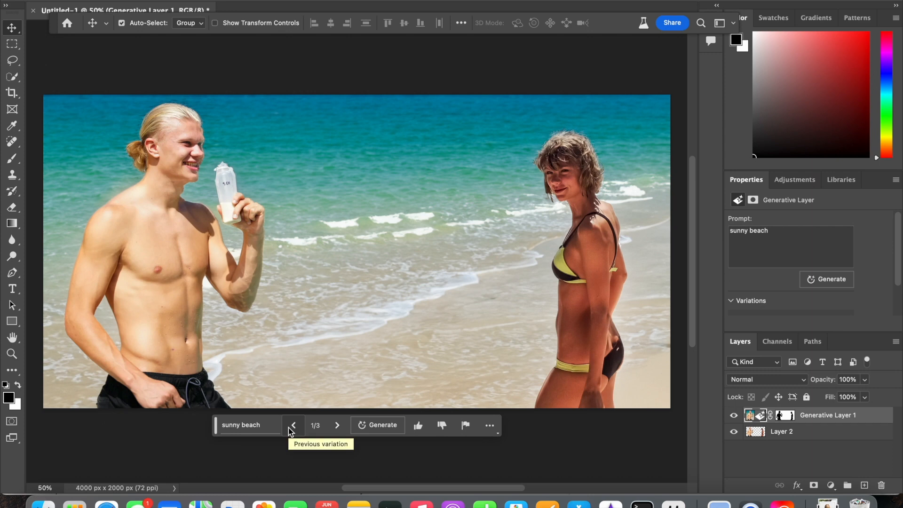
Regenerate the background around the two people with the prompt "beside a pool in a private house".
left_click(256, 425)
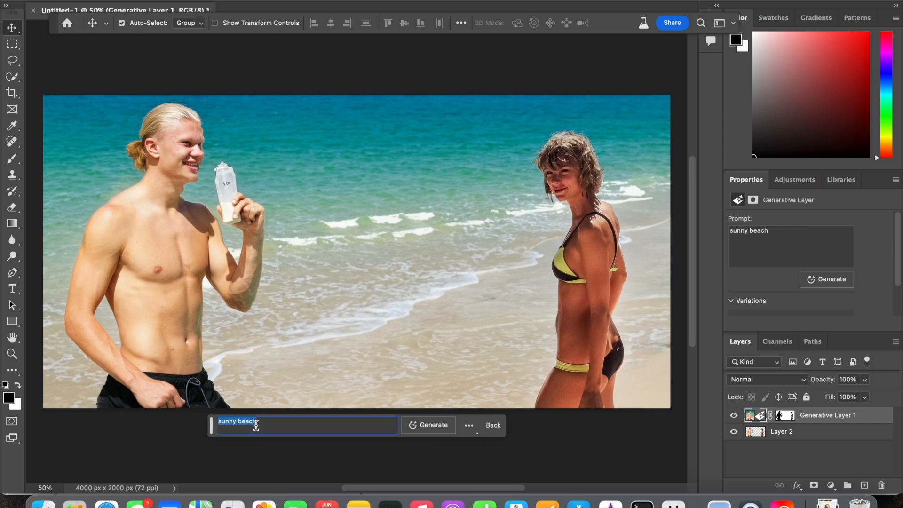
type("beside a")
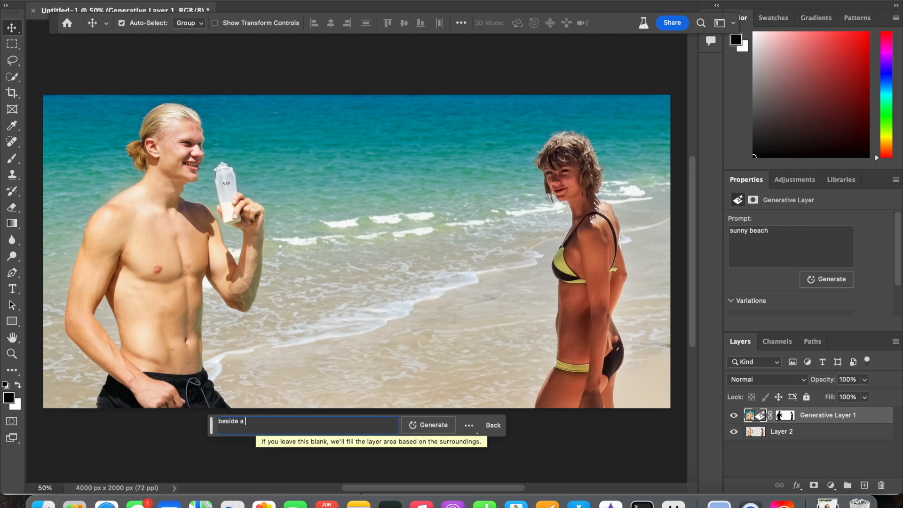
type(" pool in a private house")
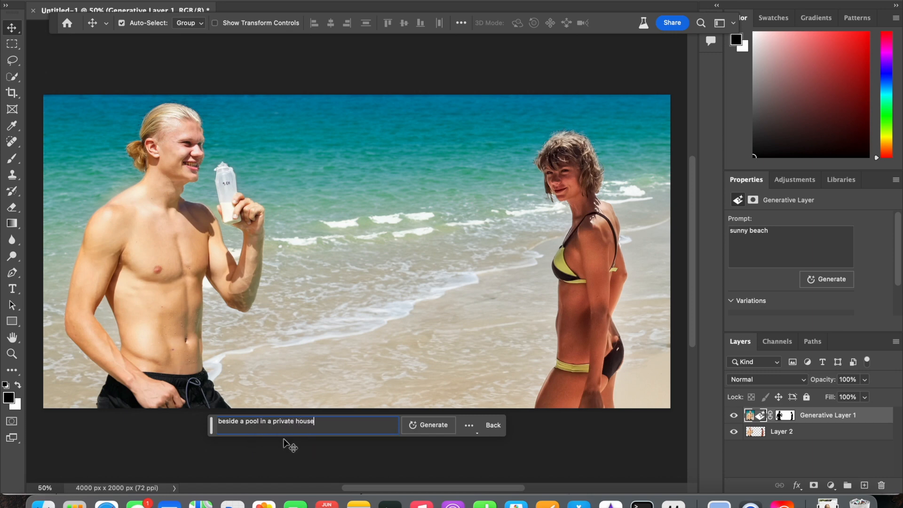
left_click(445, 431)
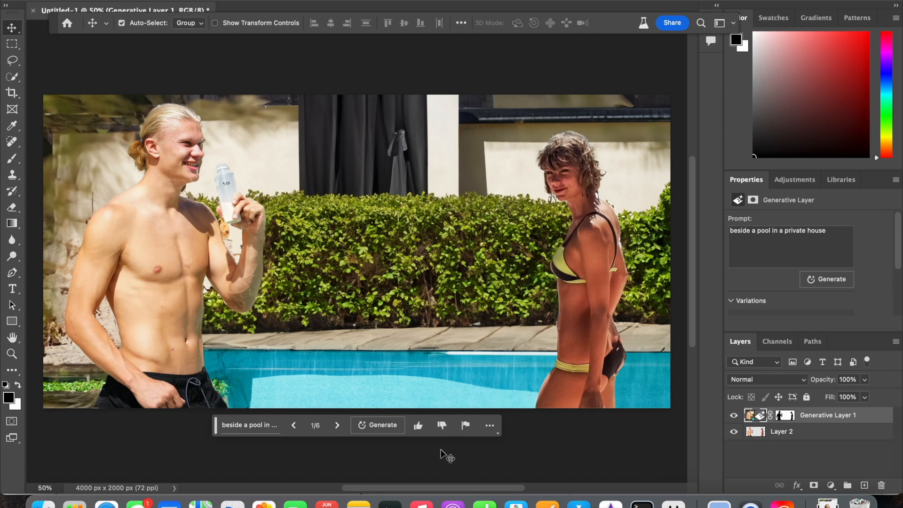
Step through the generated pool backgrounds to the third variation.
left_click(335, 425)
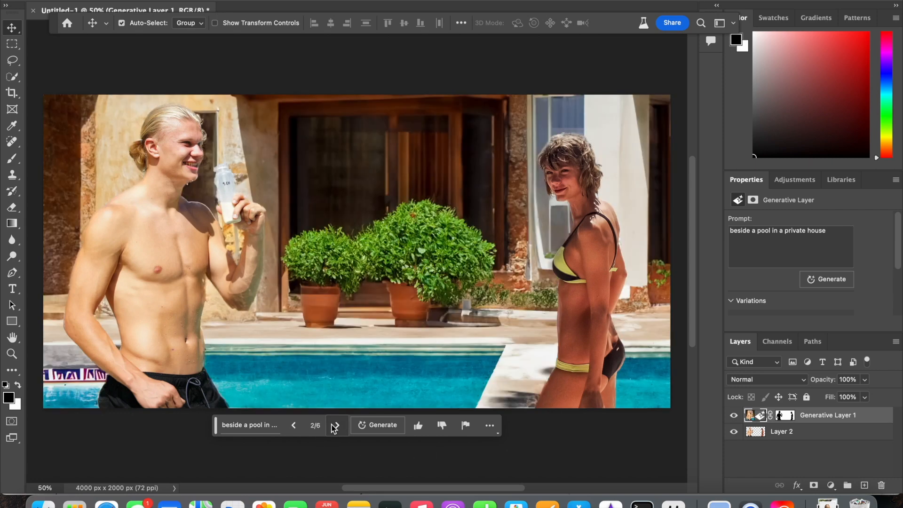
left_click(335, 426)
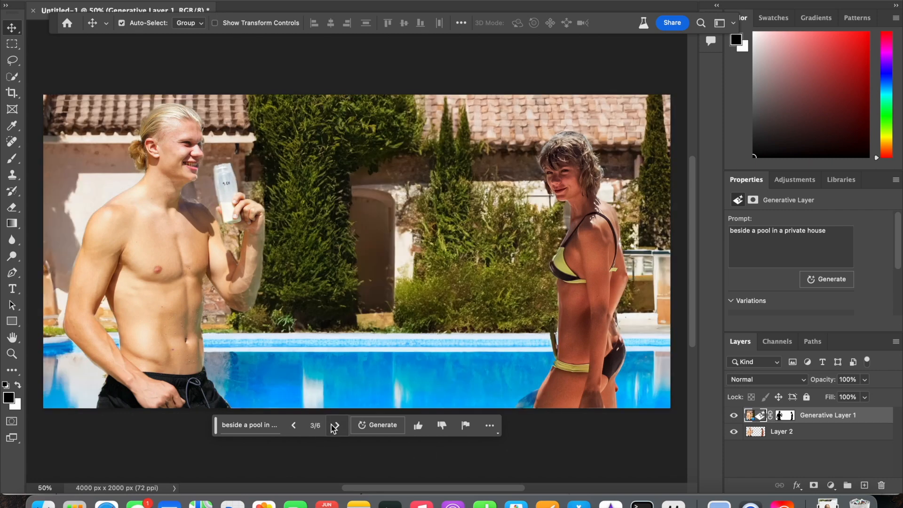
left_click(343, 470)
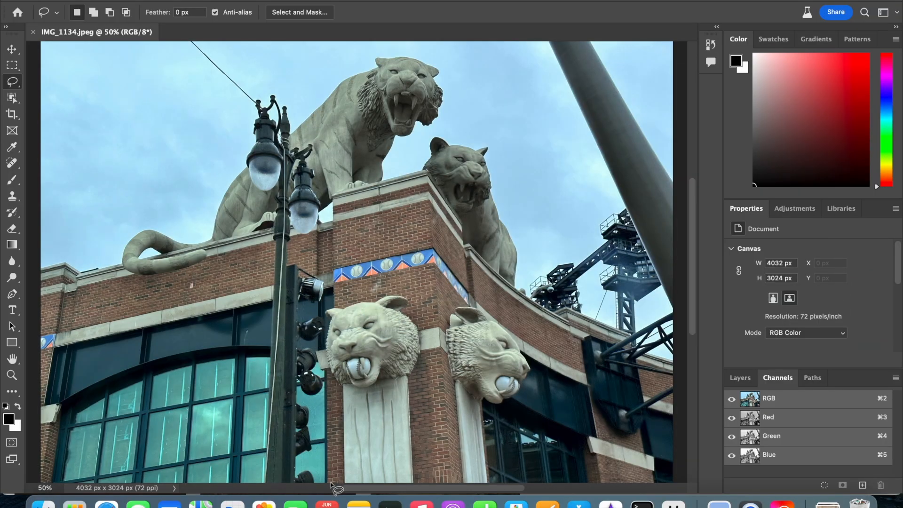
Lasso the lamp post in IMG_1134.jpeg and apply Generative Fill with the prompt "remove the object in front of the building".
mouse_move(330, 485)
left_mouse_down()
mouse_move(339, 266)
mouse_move(331, 153)
mouse_move(246, 21)
mouse_move(163, 31)
mouse_move(244, 213)
mouse_move(245, 486)
mouse_move(334, 475)
left_mouse_up()
right_click(295, 211)
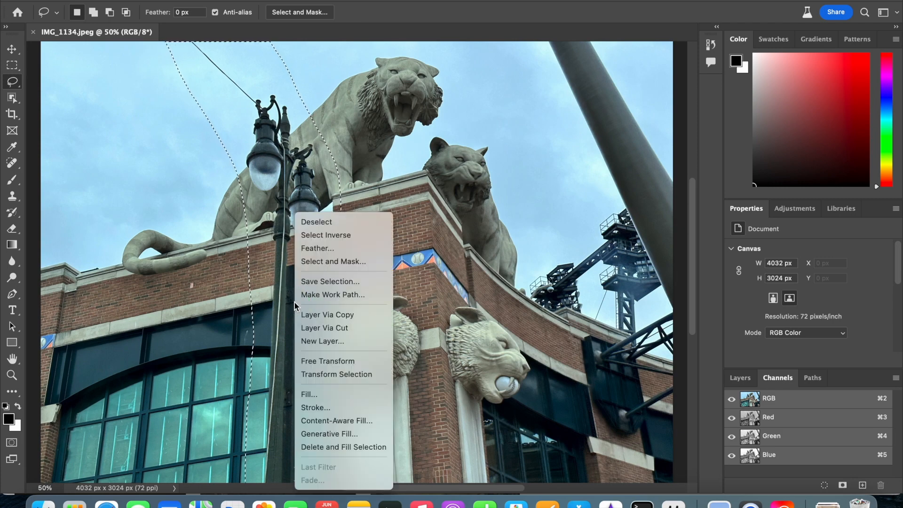
left_click(306, 436)
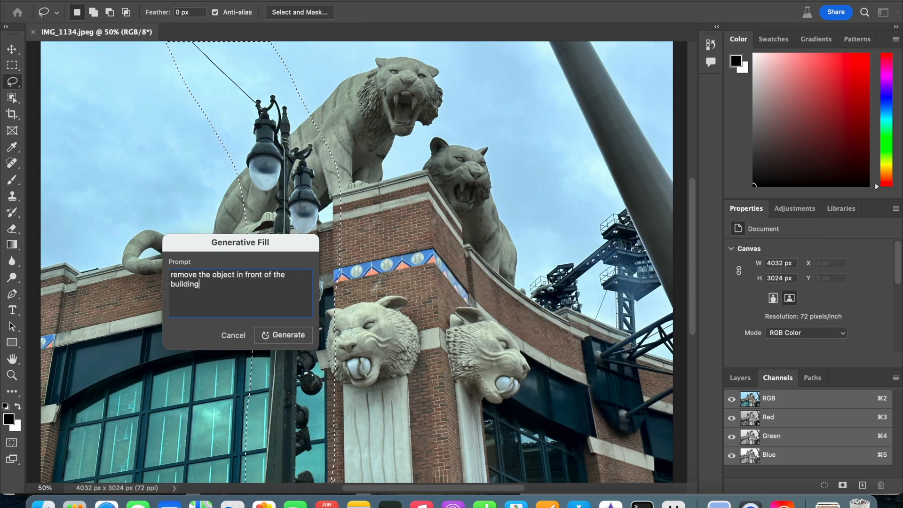
key("Return")
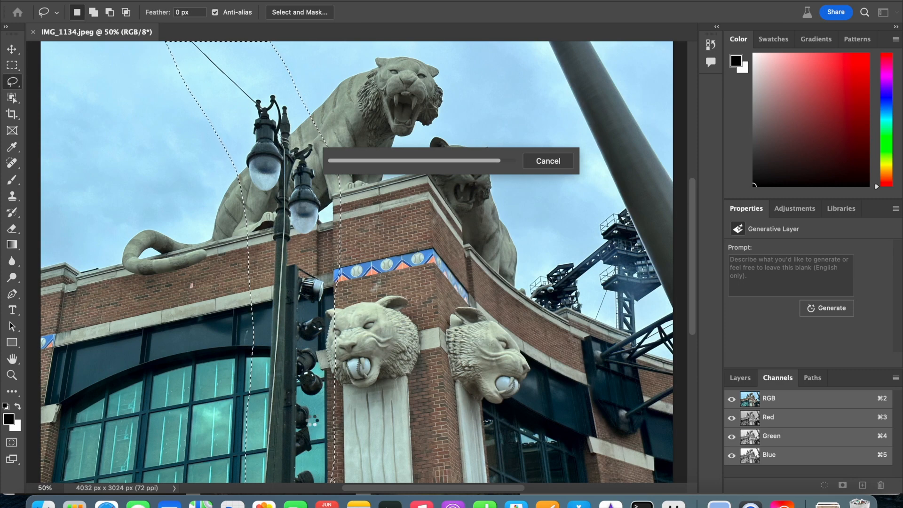
Compare the variations of the lamp post removal and choose the second one.
scroll(804, 328, "down", 4)
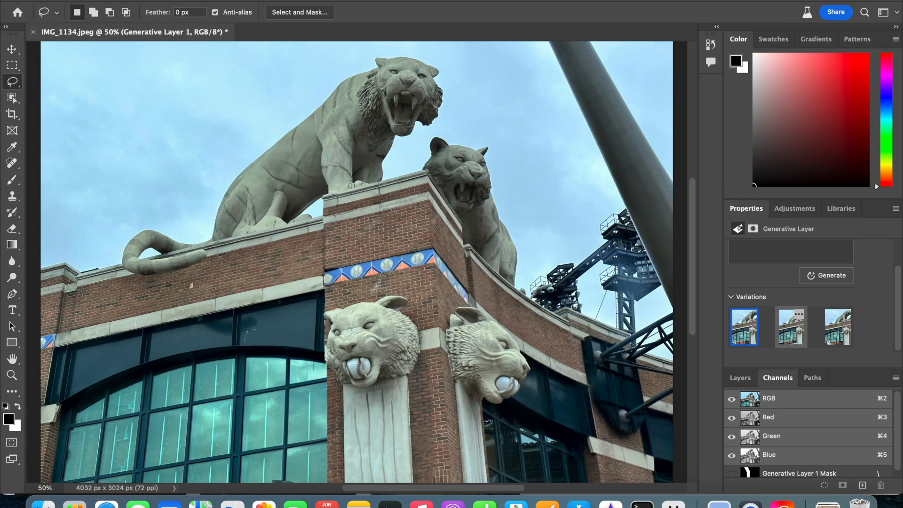
left_click(836, 335)
left_click(793, 338)
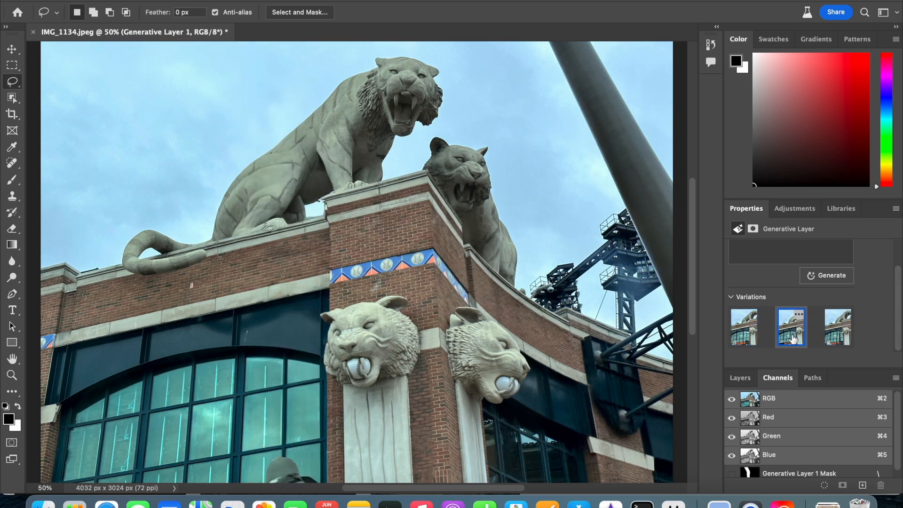
left_click(748, 338)
left_click(784, 339)
Lasso the large slanted pole in the sky and apply Generative Fill with the prompt "remove the object".
mouse_move(677, 371)
left_mouse_down()
mouse_move(598, 254)
mouse_move(614, 83)
mouse_move(695, 334)
mouse_move(693, 369)
left_mouse_up()
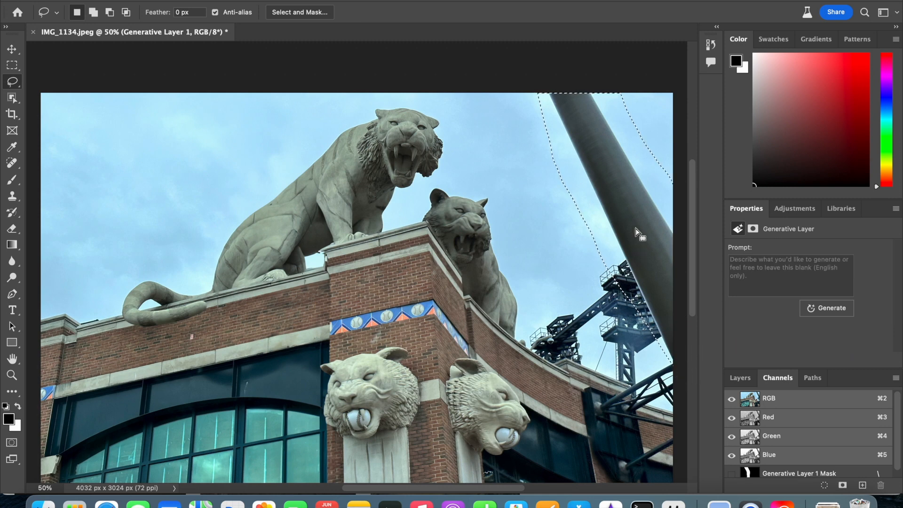
right_click(635, 210)
left_click(654, 429)
type("remove the object")
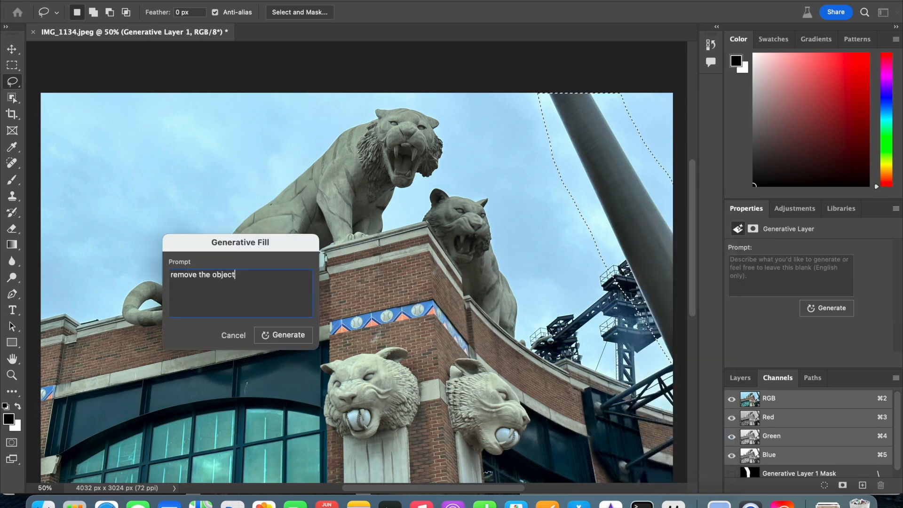
left_click(294, 331)
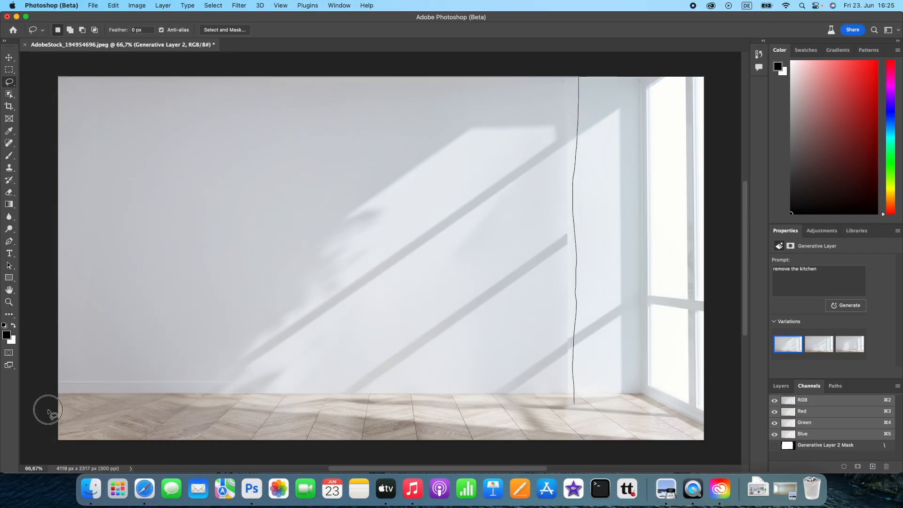
Lasso the empty wall beside the window in the room photo, generate with the prompt "add kitchen", and choose the third variation.
left_click_drag(48, 411, 575, 405)
left_click(812, 278)
type("add kitchen")
left_click(855, 308)
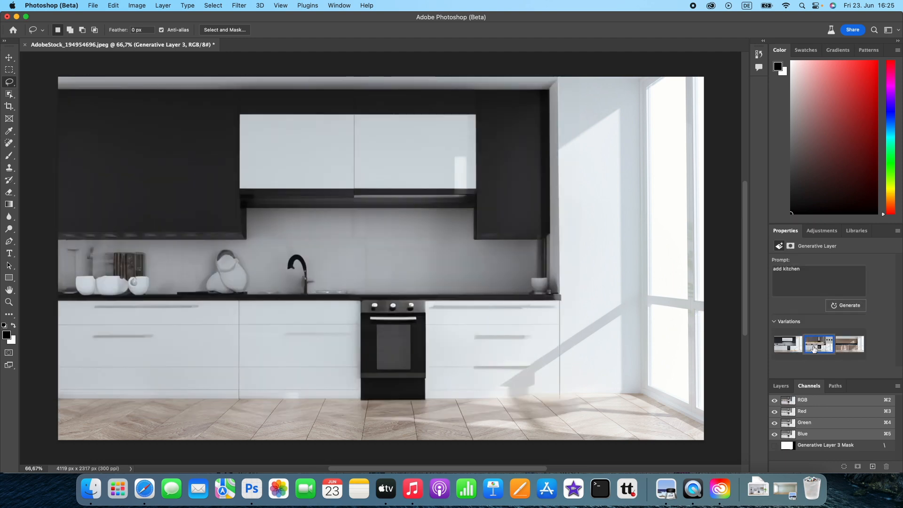
left_click(814, 349)
left_click(845, 347)
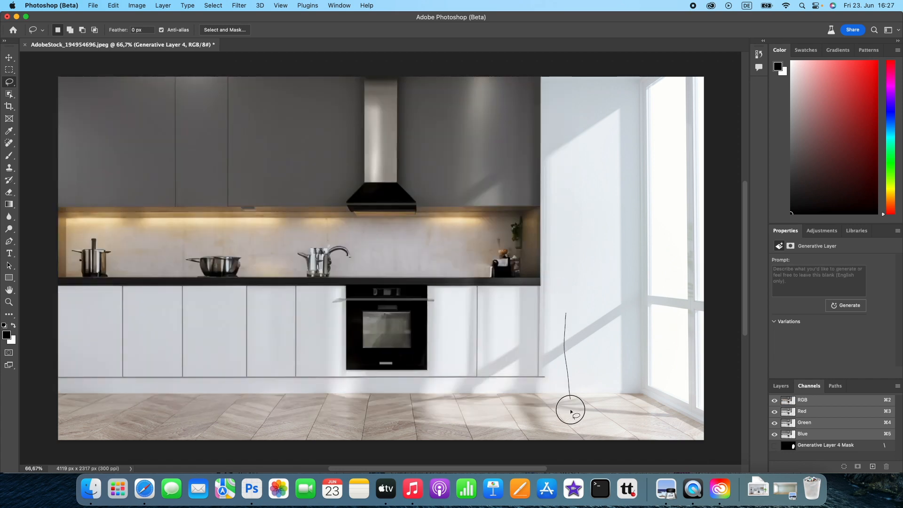
Generate a plant in the selected area by the window with the prompt "add a plant".
left_click(808, 280)
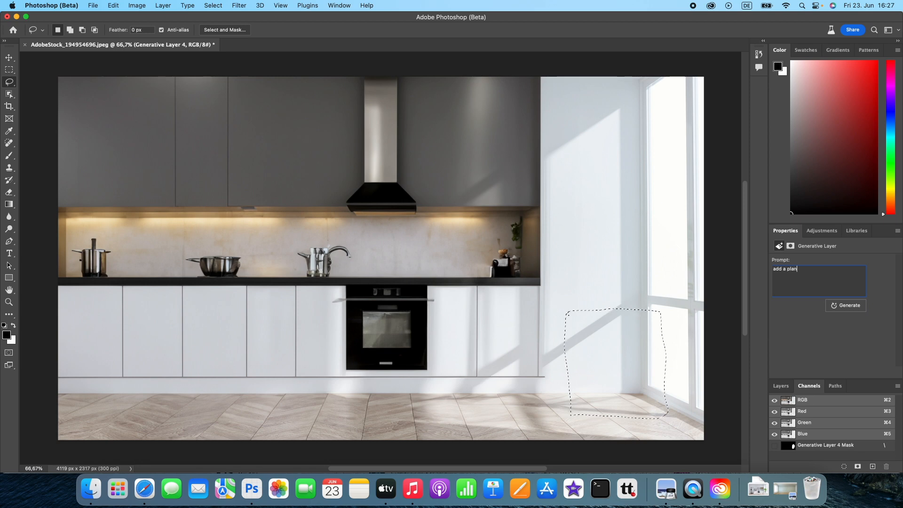
left_click(848, 306)
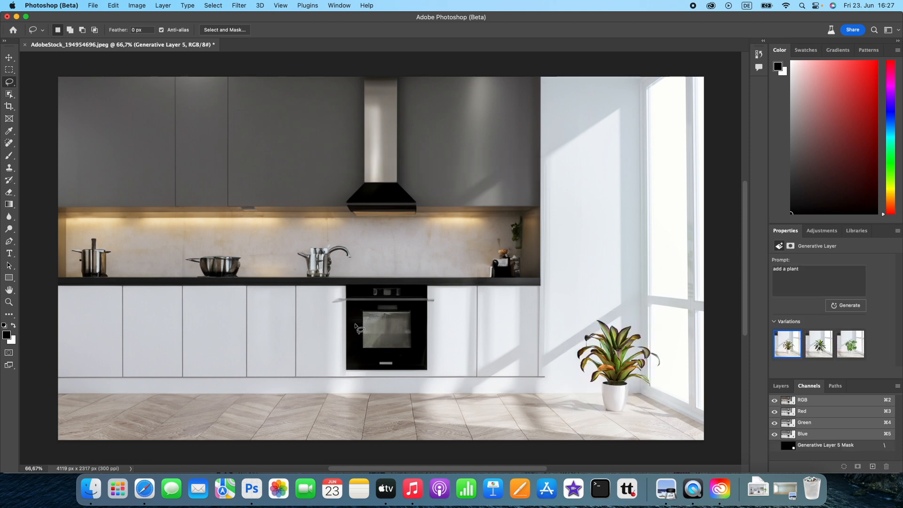
Lasso the faucet-like pot on the worktop near the oven and generate a fill with the prompt "remove".
mouse_move(304, 283)
left_mouse_down()
mouse_move(370, 270)
mouse_move(342, 226)
mouse_move(282, 237)
mouse_move(306, 283)
left_mouse_up()
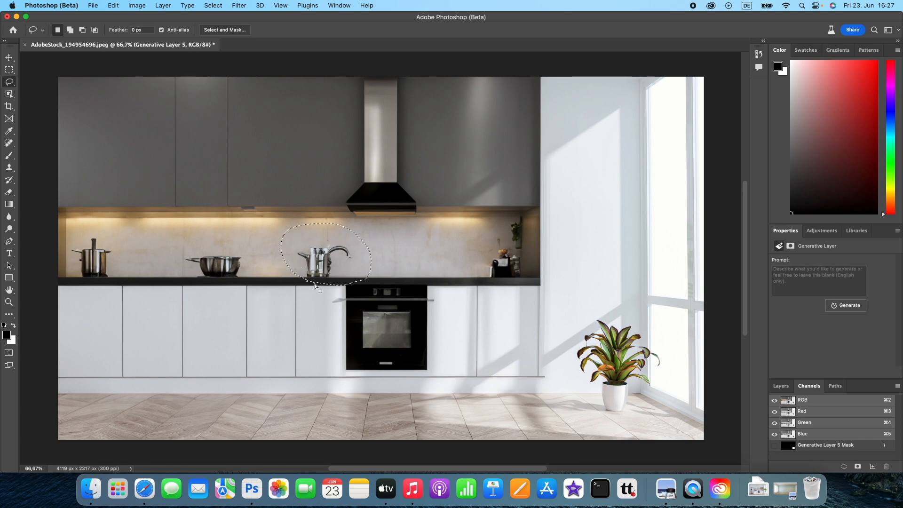
left_click(804, 284)
type("remove")
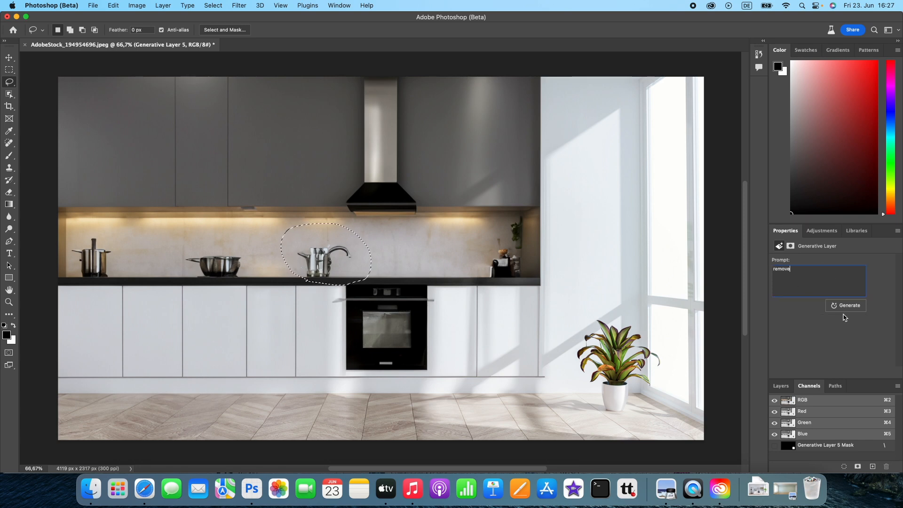
left_click(846, 306)
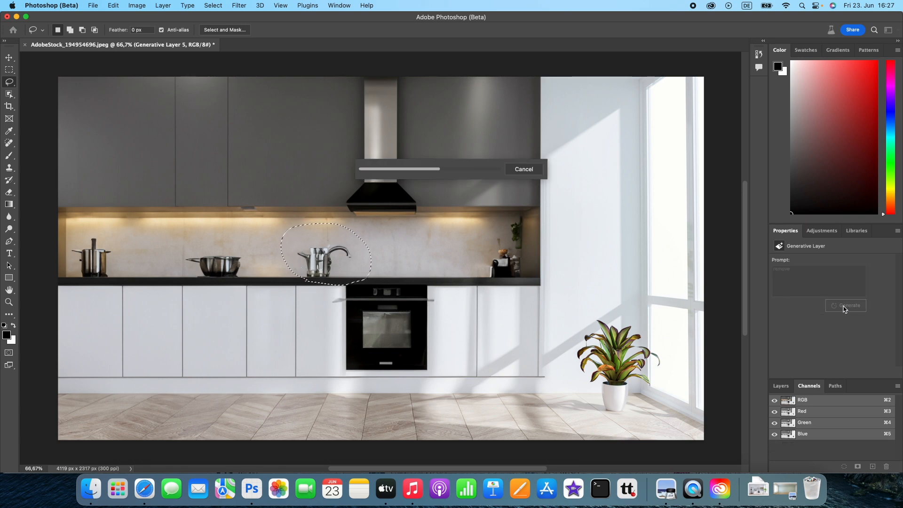
Lasso the low pan in the middle of the worktop and generate a fill with the prompt "remove".
mouse_move(214, 289)
left_mouse_down()
mouse_move(251, 259)
mouse_move(175, 257)
mouse_move(219, 290)
left_mouse_up()
left_click(809, 274)
type("remove")
key("Return")
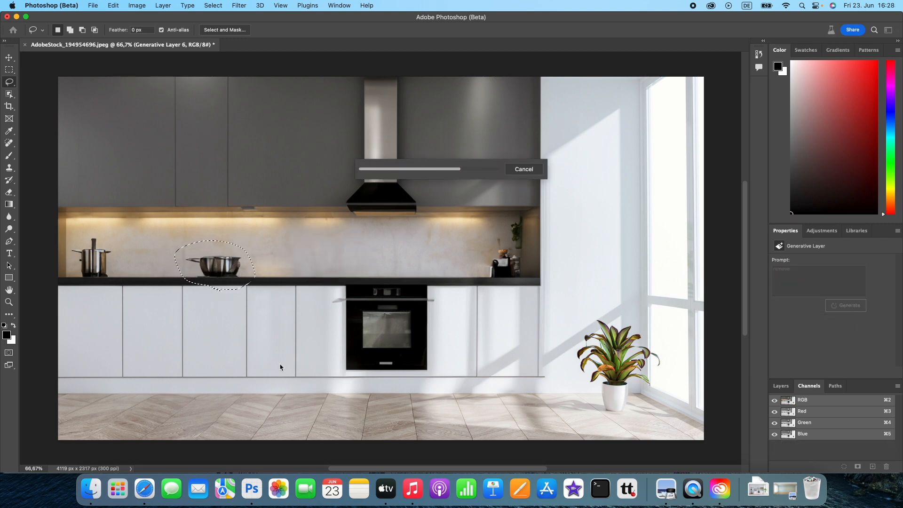